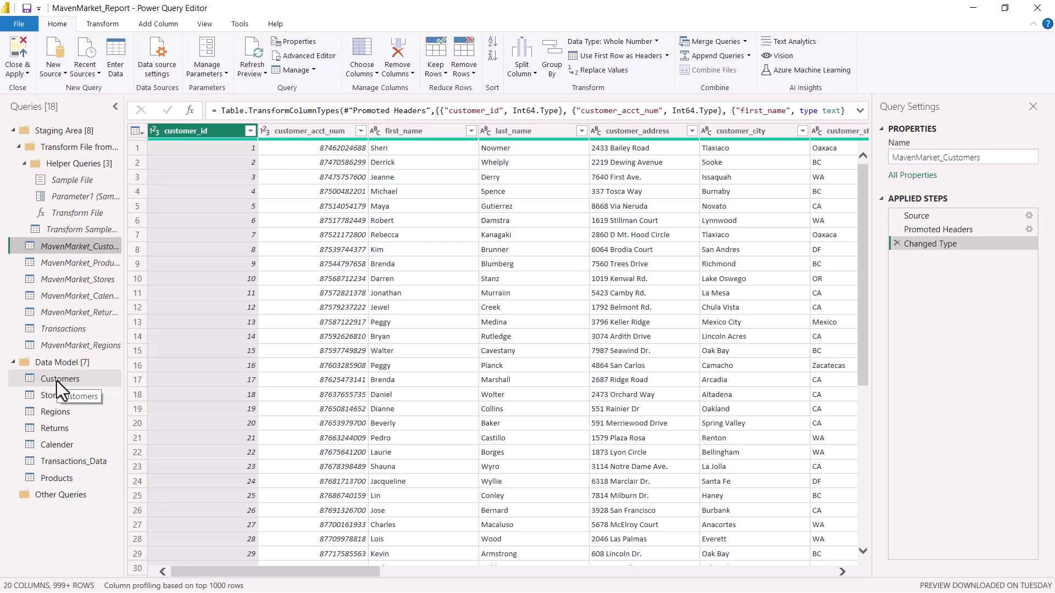
Inspect the Customers query's load options, then preview the Stores and Regions queries.
right_click(58, 381)
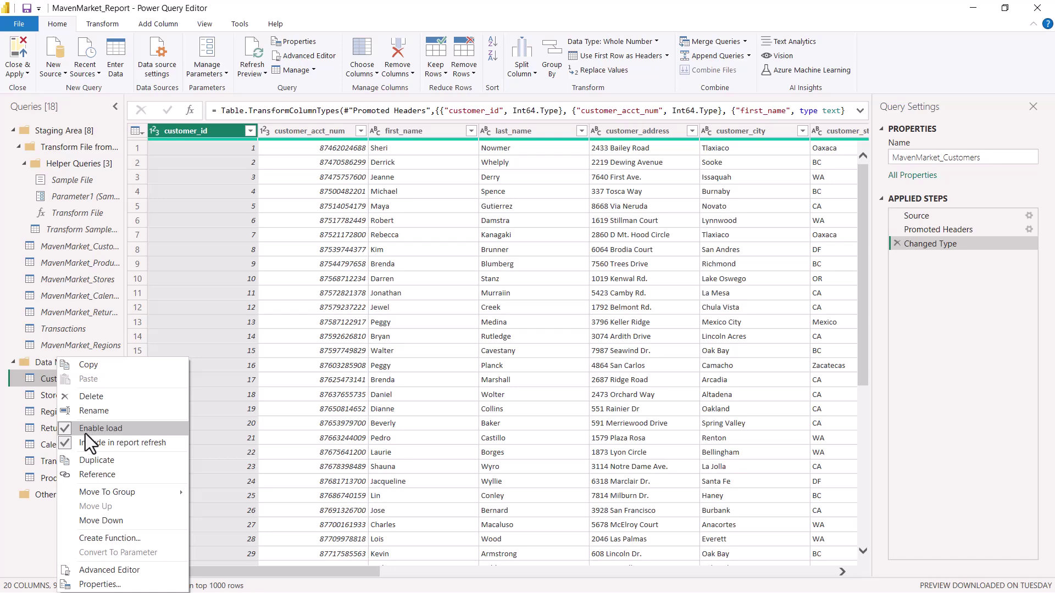
click(34, 528)
click(55, 395)
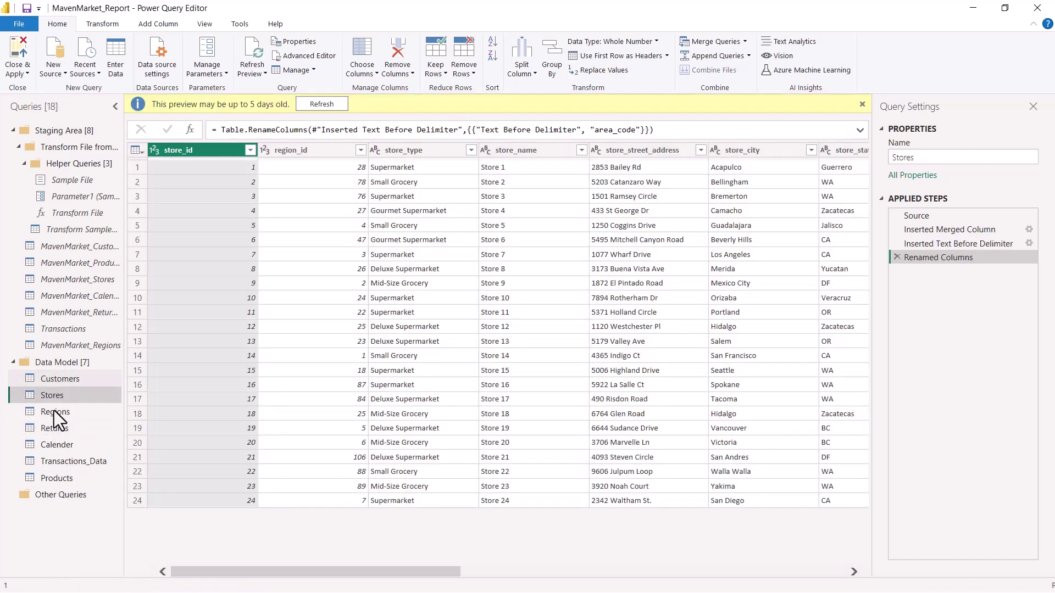
click(50, 410)
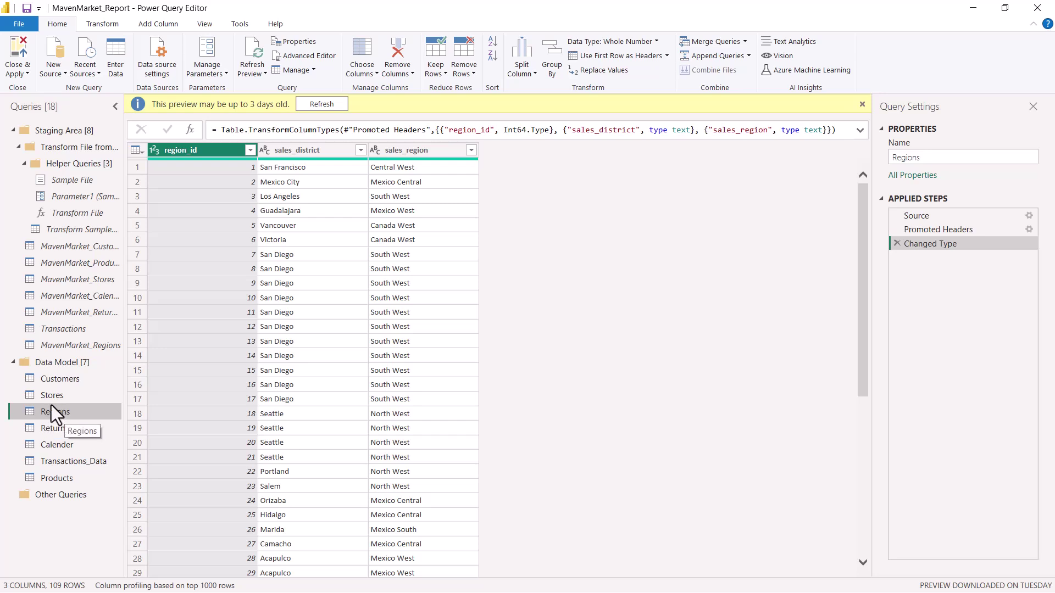
Preview MavenMarket_Products, check its Enable load setting, and return to the Customers query.
click(54, 263)
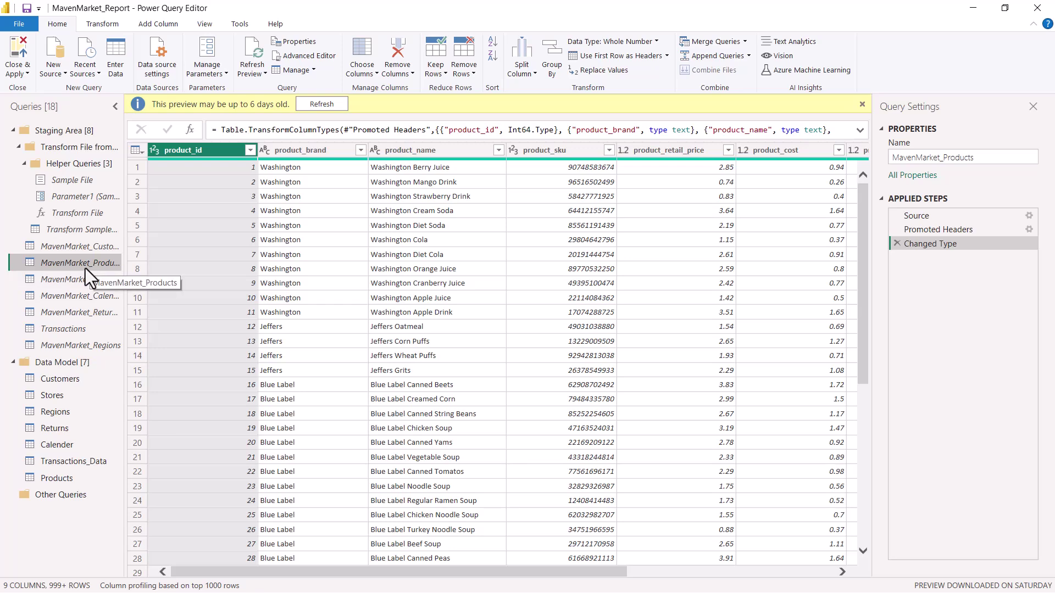
click(62, 380)
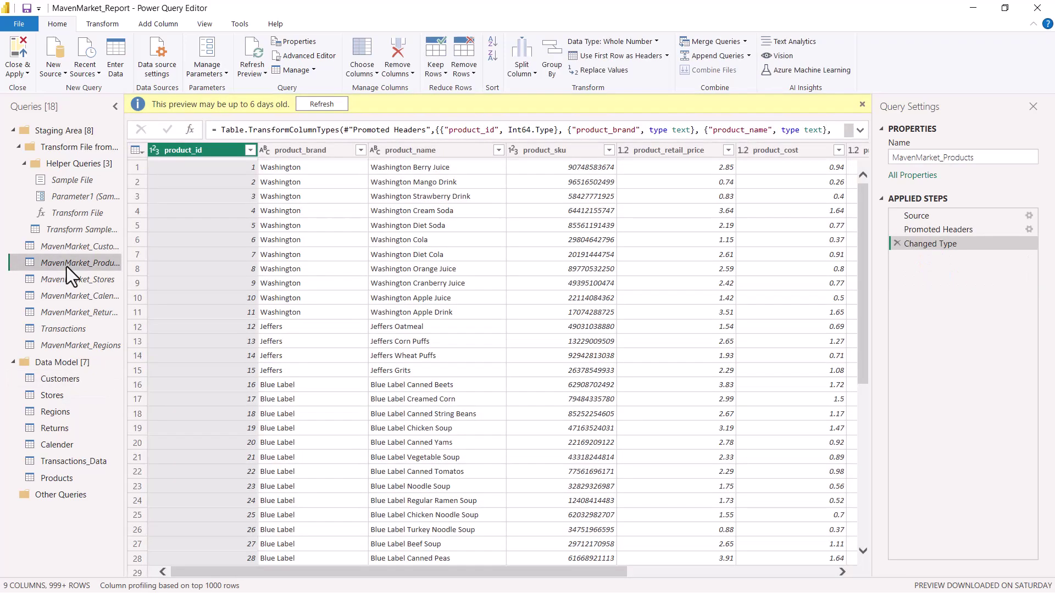
right_click(67, 266)
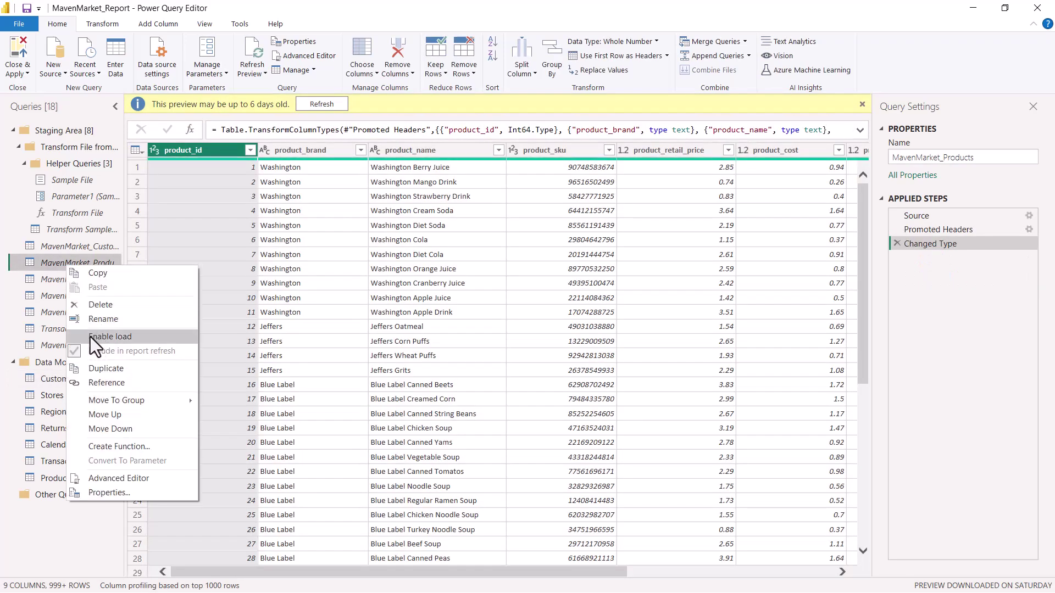
click(38, 298)
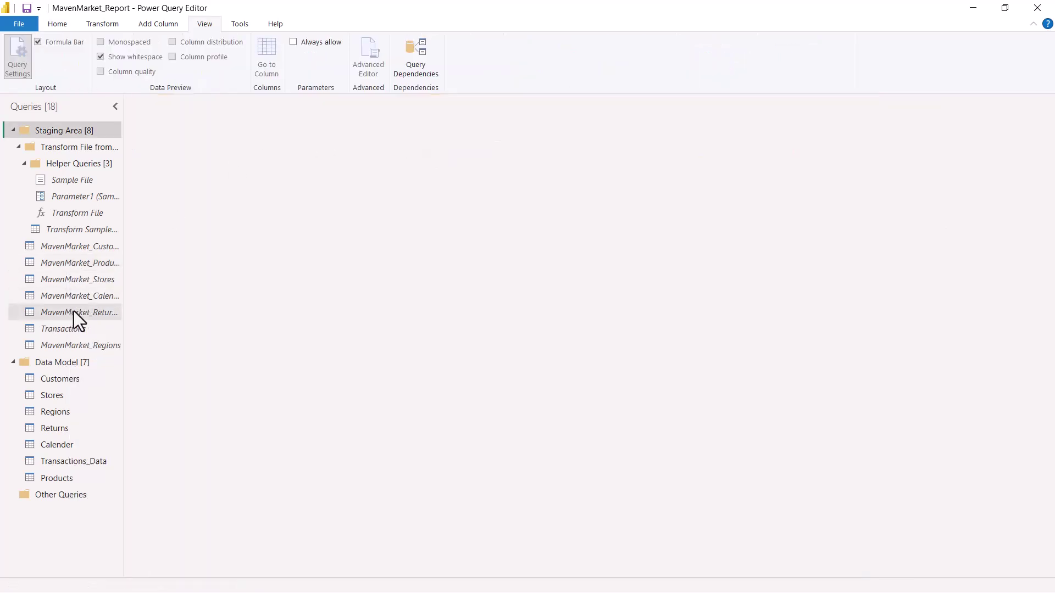
click(48, 384)
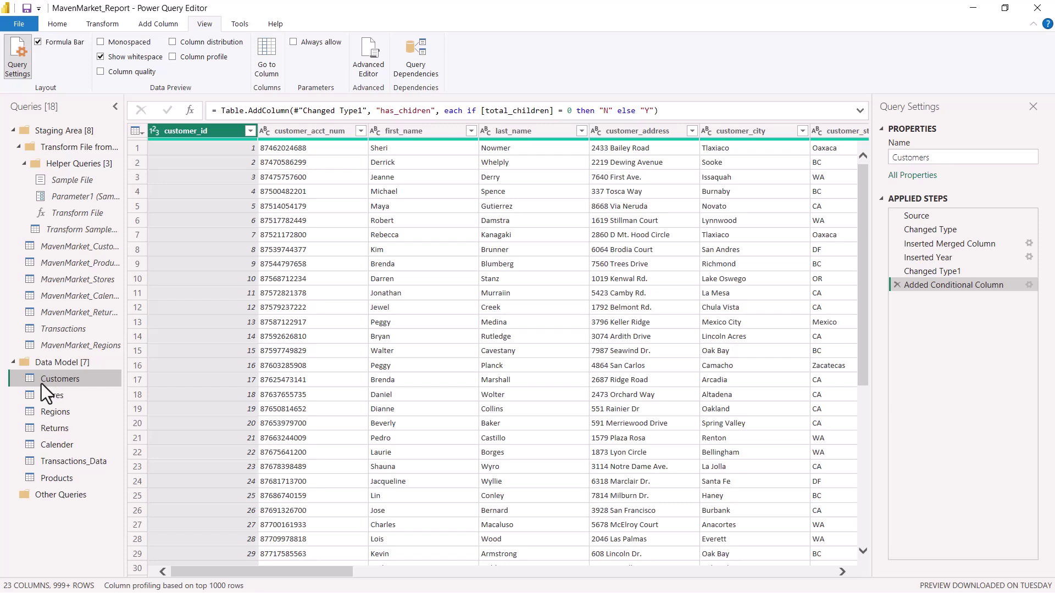
Show Query Dependencies maximized, zoomed in and panned to the Customers and Stores query chains.
click(416, 58)
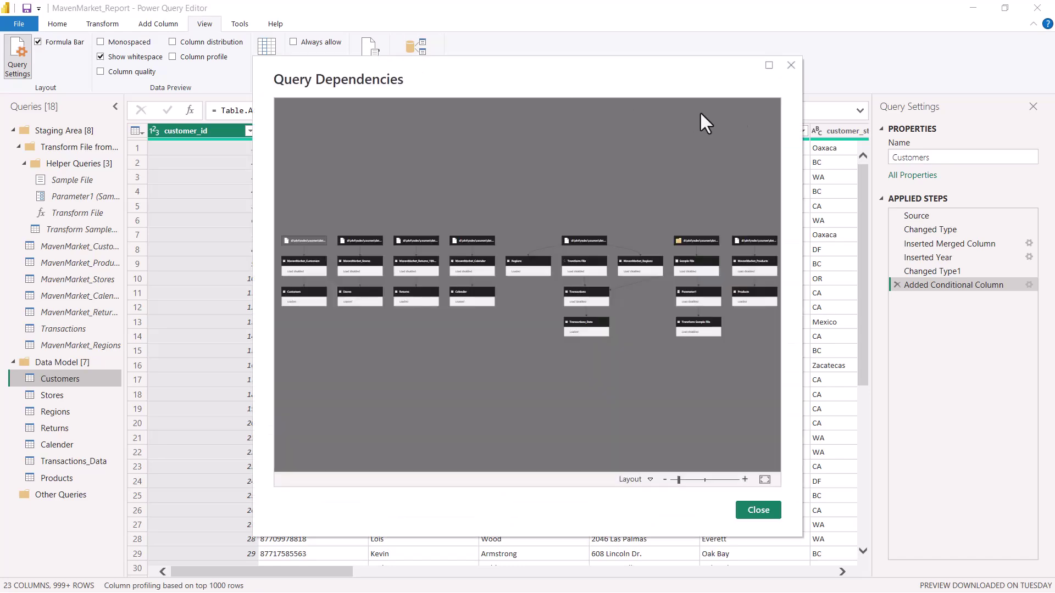
click(769, 67)
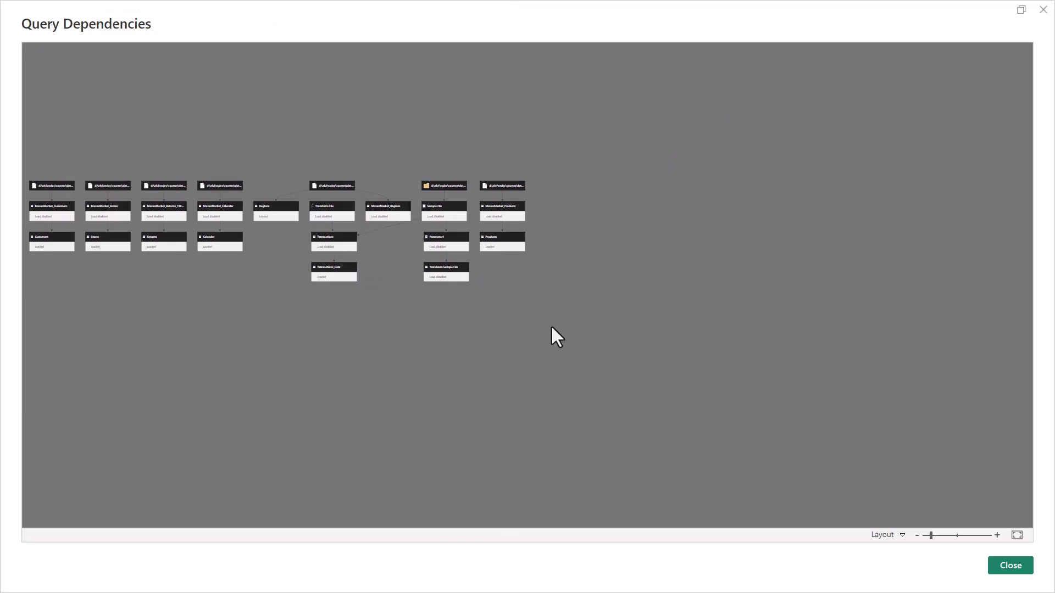
drag(932, 535, 941, 536)
drag(369, 399, 831, 477)
drag(293, 399, 554, 428)
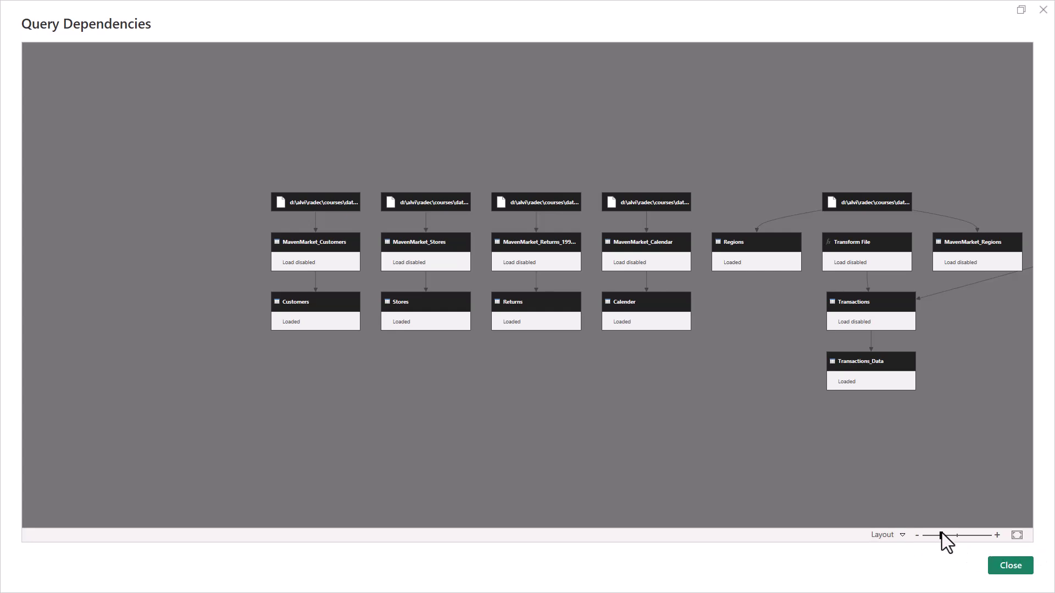
drag(941, 534, 944, 534)
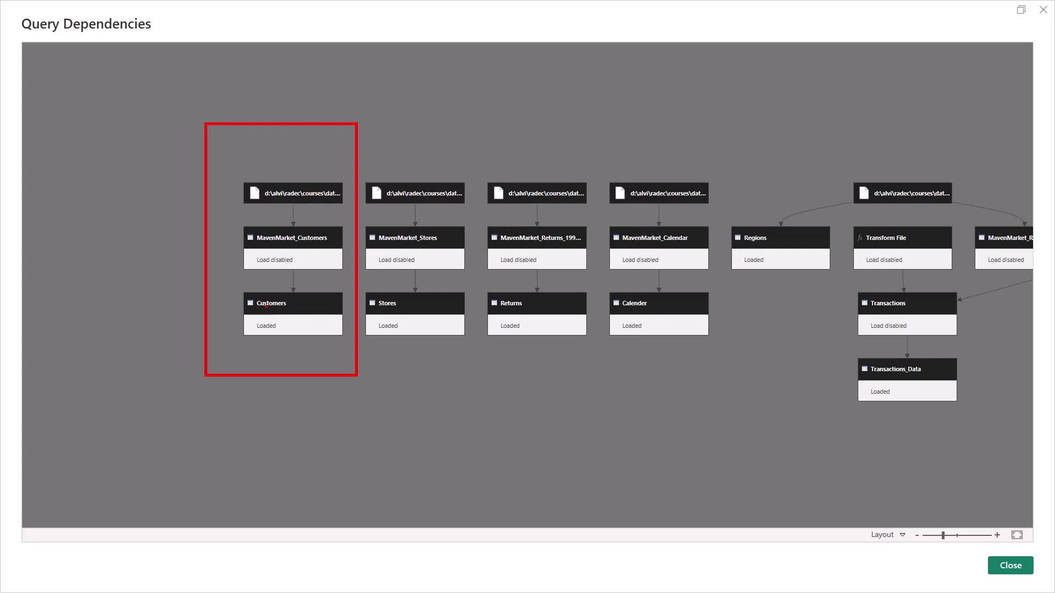
drag(260, 309, 299, 312)
drag(269, 194, 292, 194)
drag(278, 202, 281, 227)
mouse_move(271, 264)
mouse_down()
mouse_move(276, 293)
mouse_move(287, 273)
mouse_move(232, 294)
mouse_move(233, 330)
mouse_move(250, 353)
mouse_move(297, 367)
mouse_move(340, 353)
mouse_move(353, 327)
mouse_move(348, 291)
mouse_move(300, 285)
mouse_up()
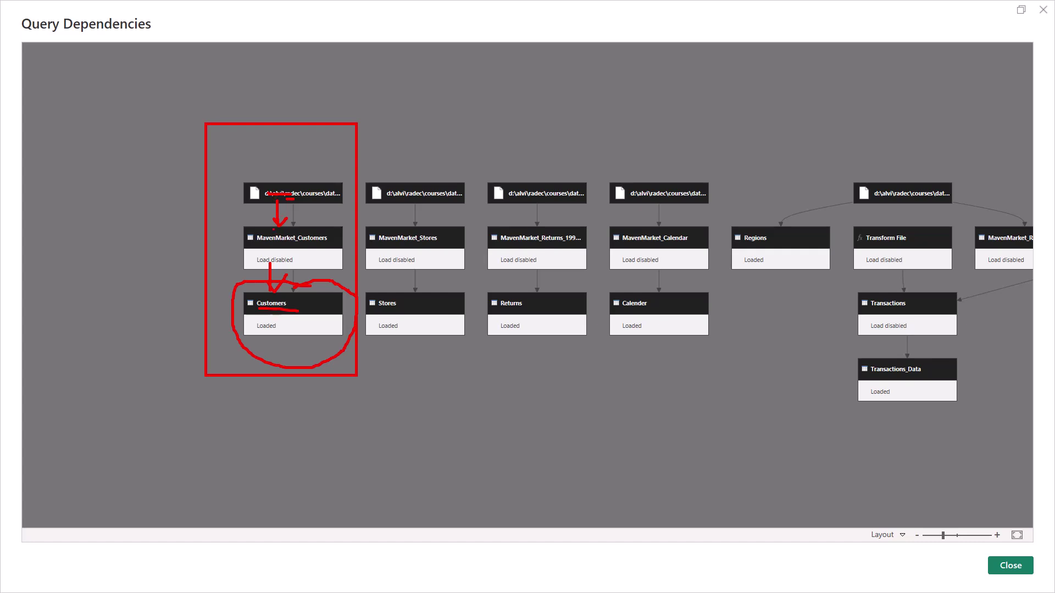
mouse_move(242, 217)
mouse_down()
mouse_move(234, 234)
mouse_move(243, 264)
mouse_move(346, 274)
mouse_move(349, 219)
mouse_move(246, 213)
mouse_up()
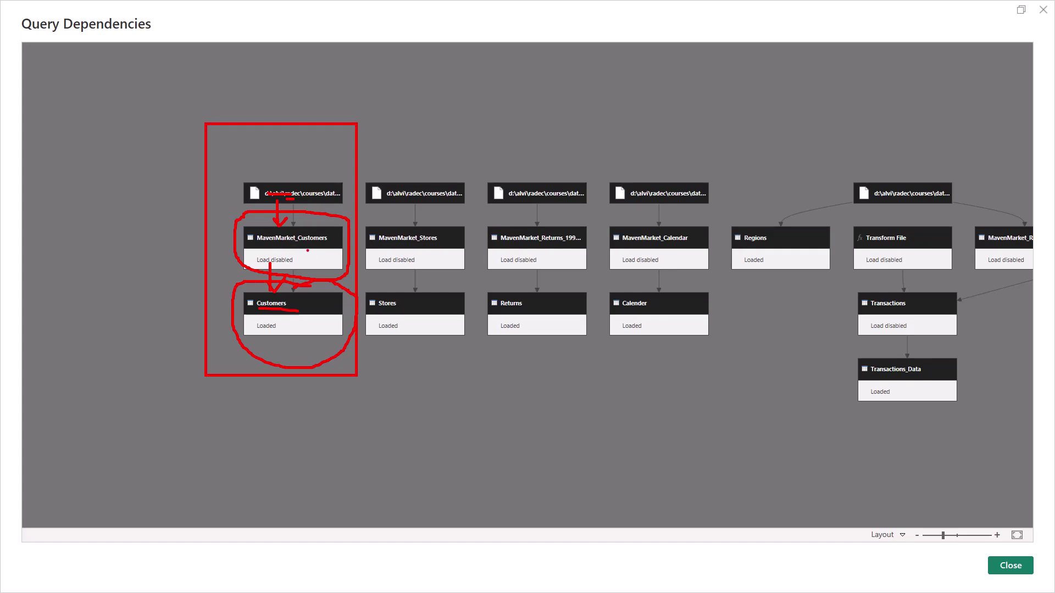
drag(240, 317, 268, 310)
key(Escape)
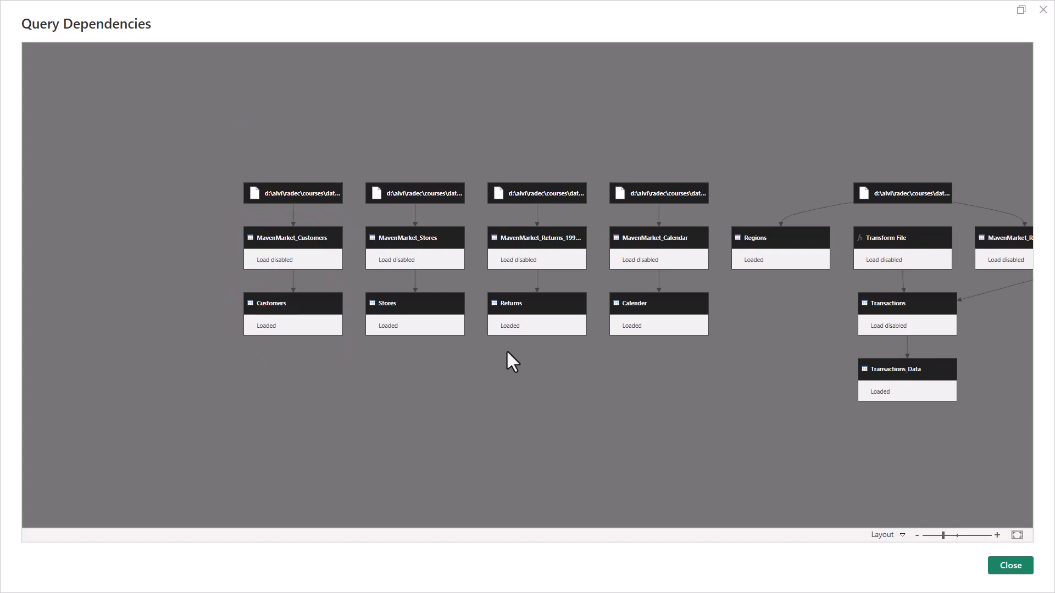
Close the dependency diagram and use Close & Apply to load all pending query changes.
click(1005, 566)
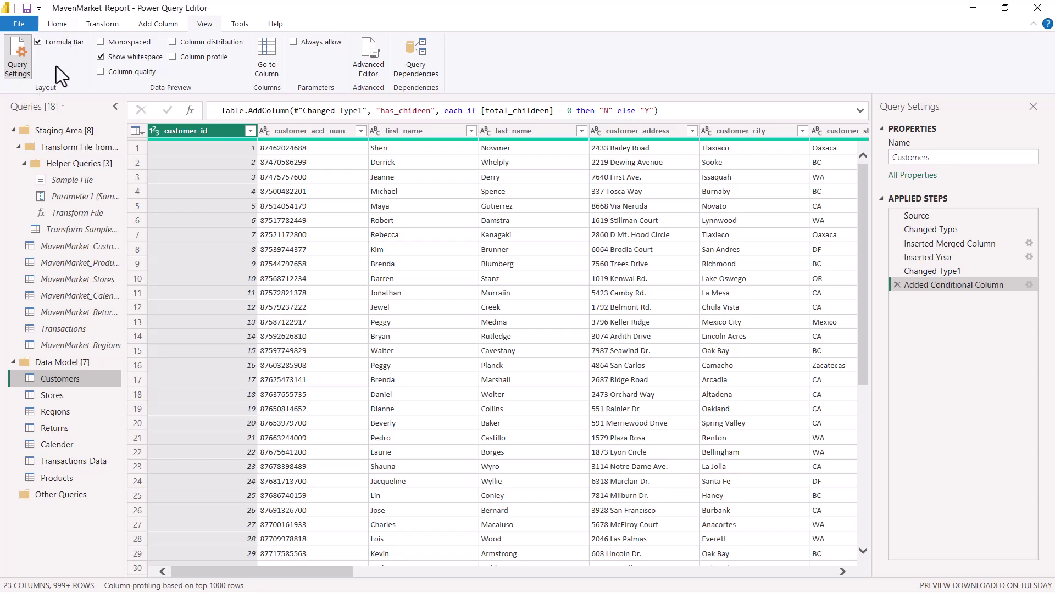
click(57, 23)
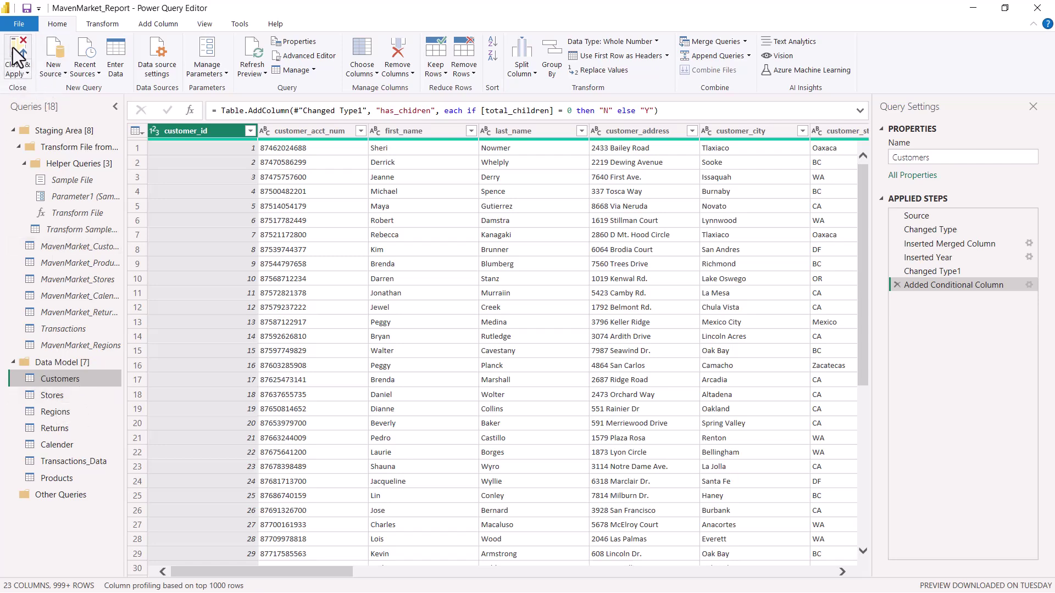
click(26, 74)
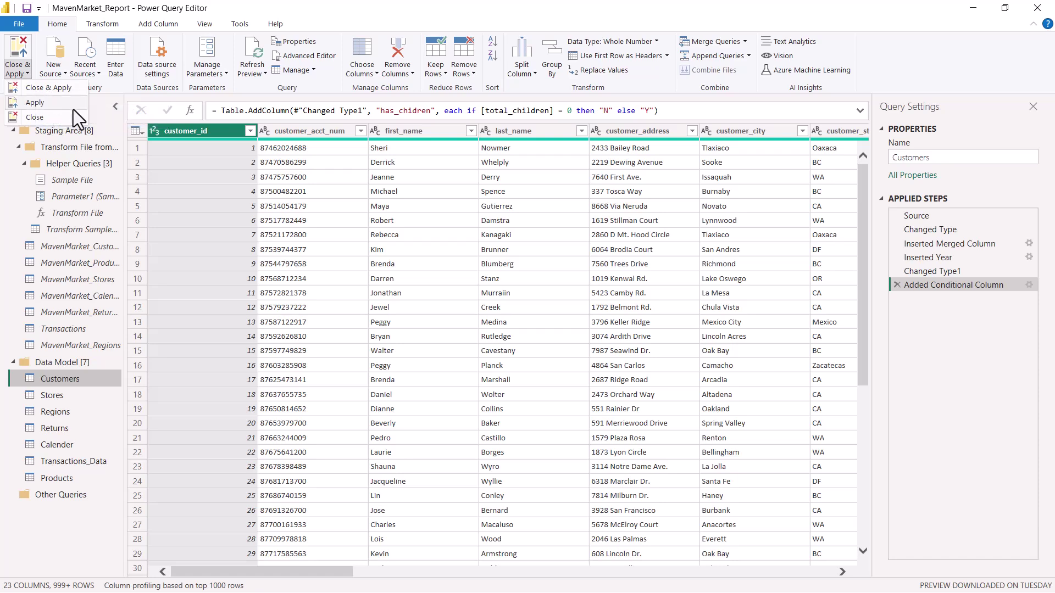
click(49, 88)
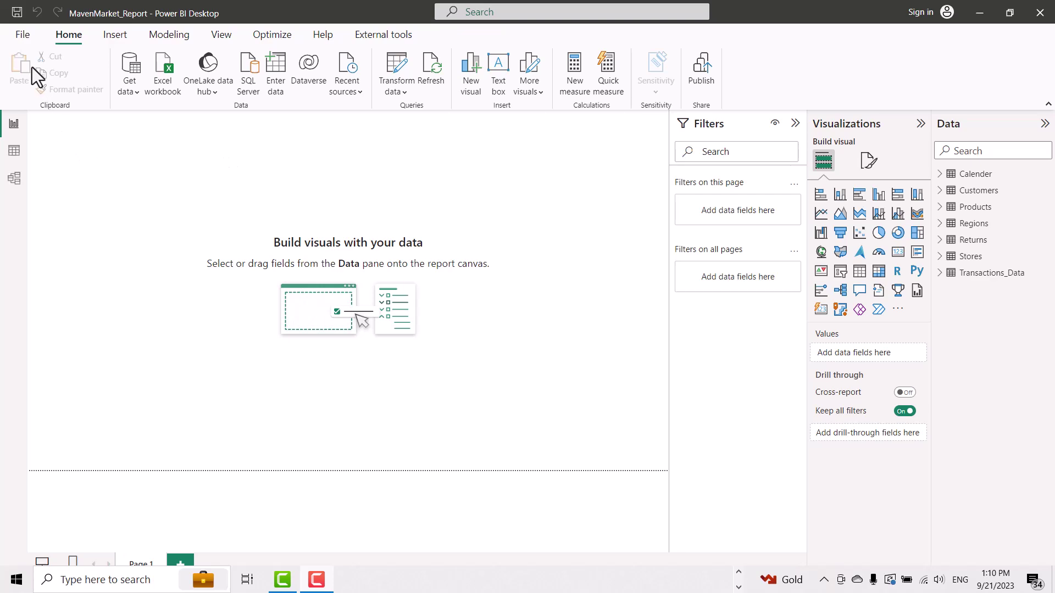
Bring up the Options dialog on Global Data Load and highlight its type detection and loading settings.
click(23, 37)
click(26, 255)
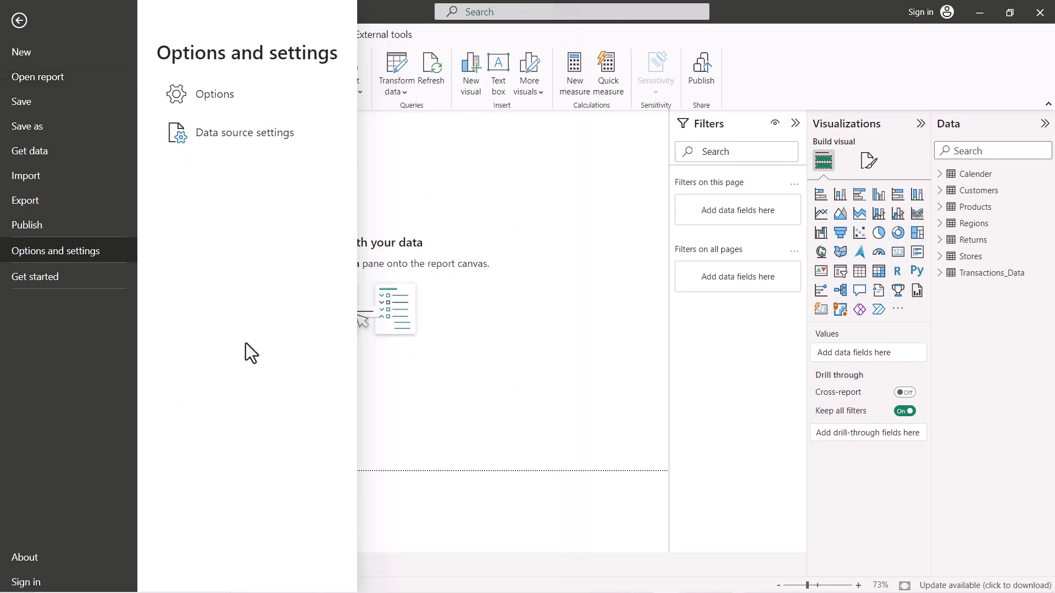
click(211, 99)
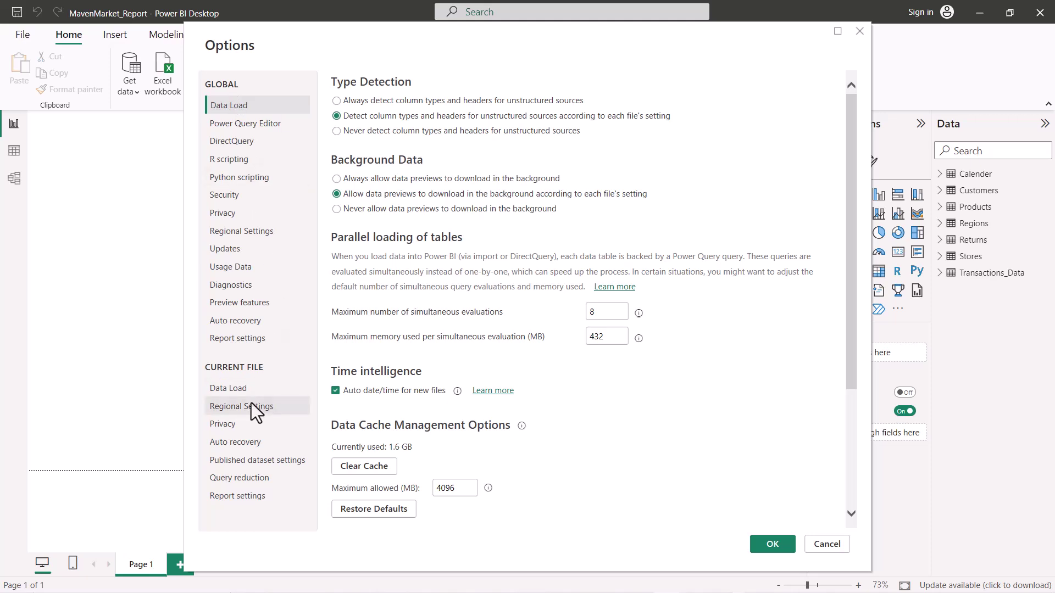
click(223, 107)
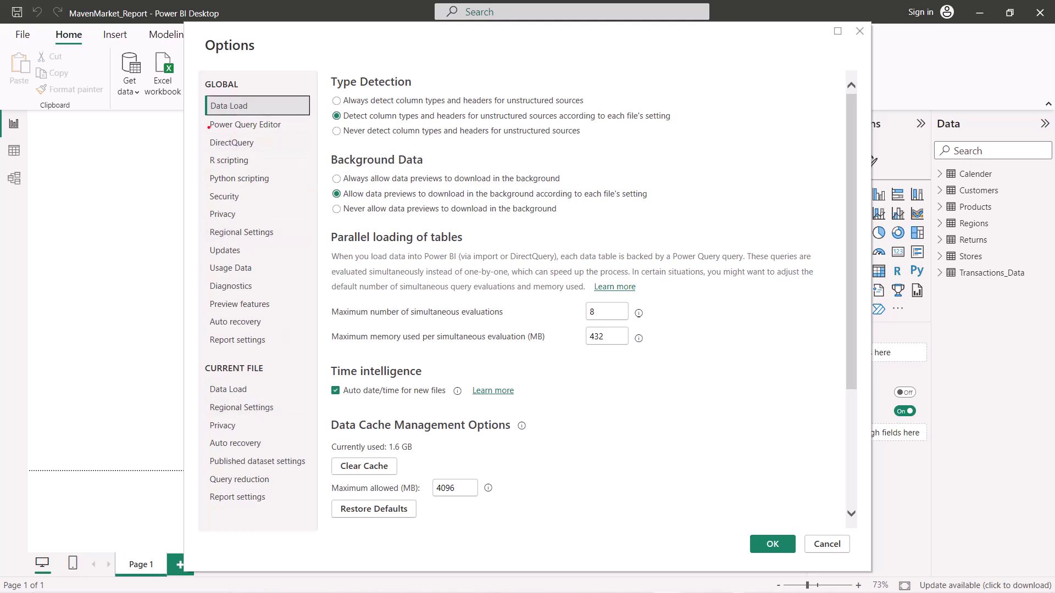
drag(209, 111, 246, 113)
drag(204, 89, 238, 90)
mouse_move(206, 377)
mouse_down()
mouse_move(248, 372)
mouse_move(217, 399)
mouse_move(256, 402)
mouse_up()
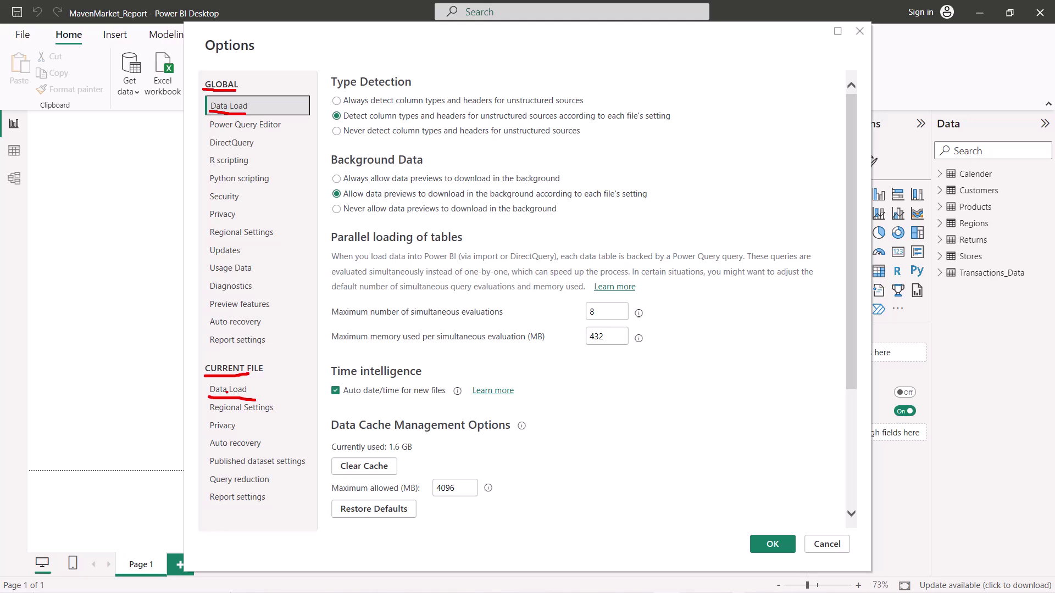
Switch the Options dialog to the Current File Data Load page.
click(227, 390)
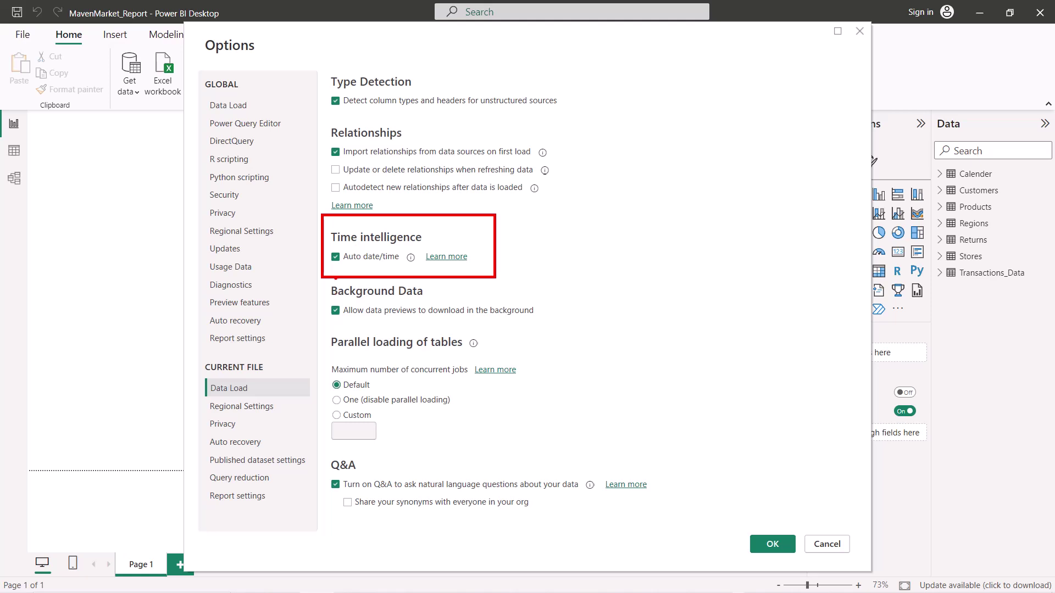
drag(335, 267, 398, 264)
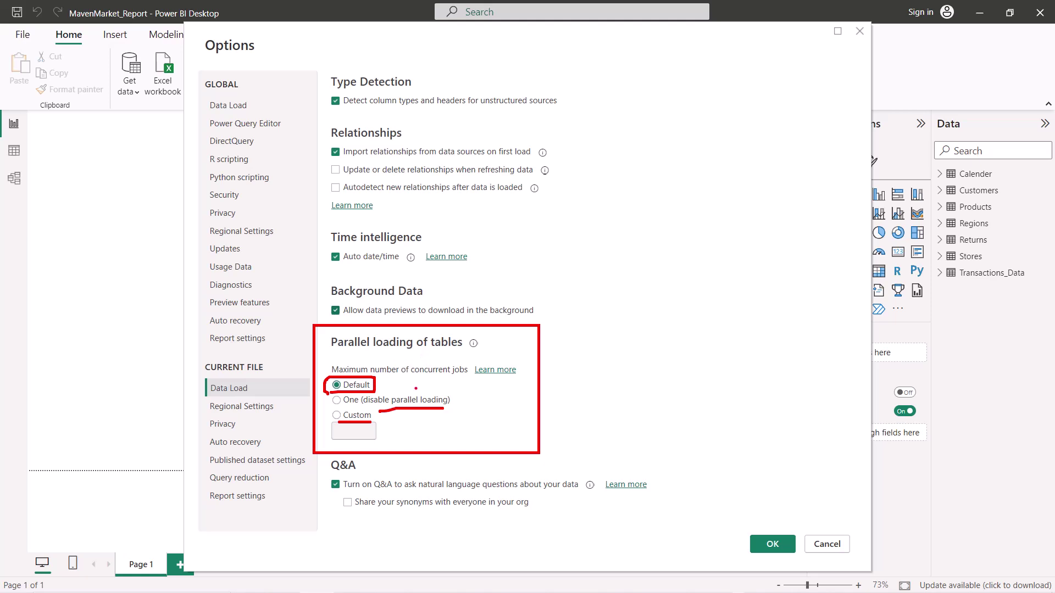
key(Escape)
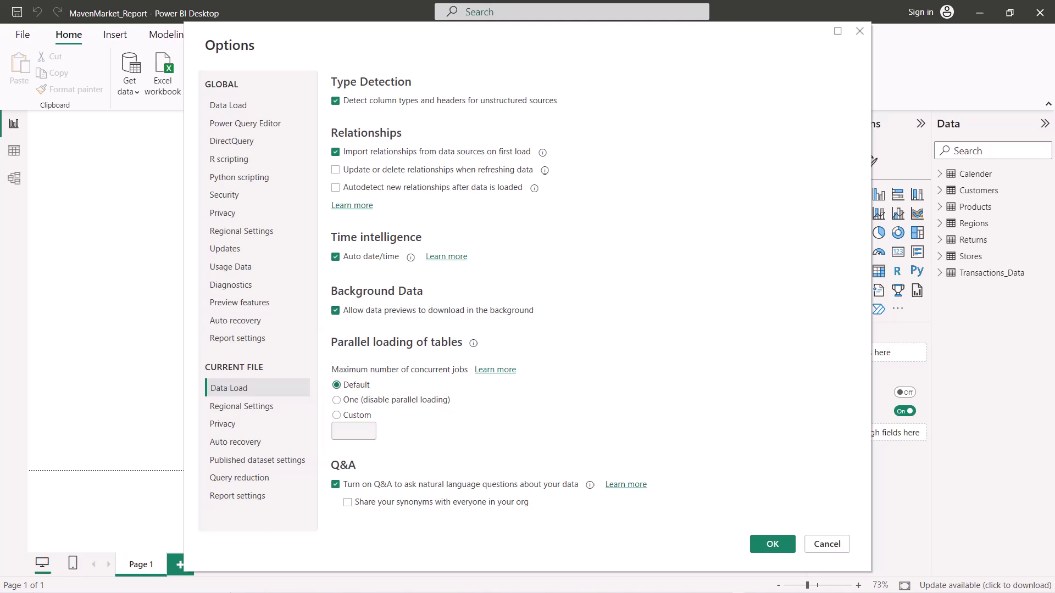
mouse_move(324, 447)
mouse_down()
mouse_move(395, 490)
mouse_move(553, 521)
mouse_move(667, 522)
mouse_up()
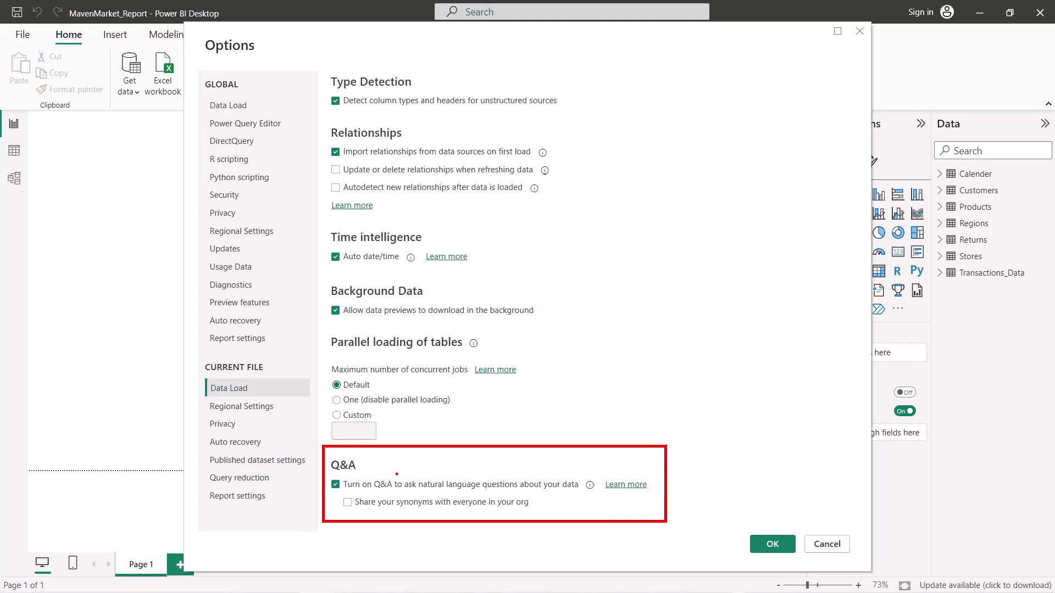
drag(386, 491, 449, 492)
Return to Global Data Load and review the parallel loading limits of 8 evaluations and 432 MB.
click(228, 105)
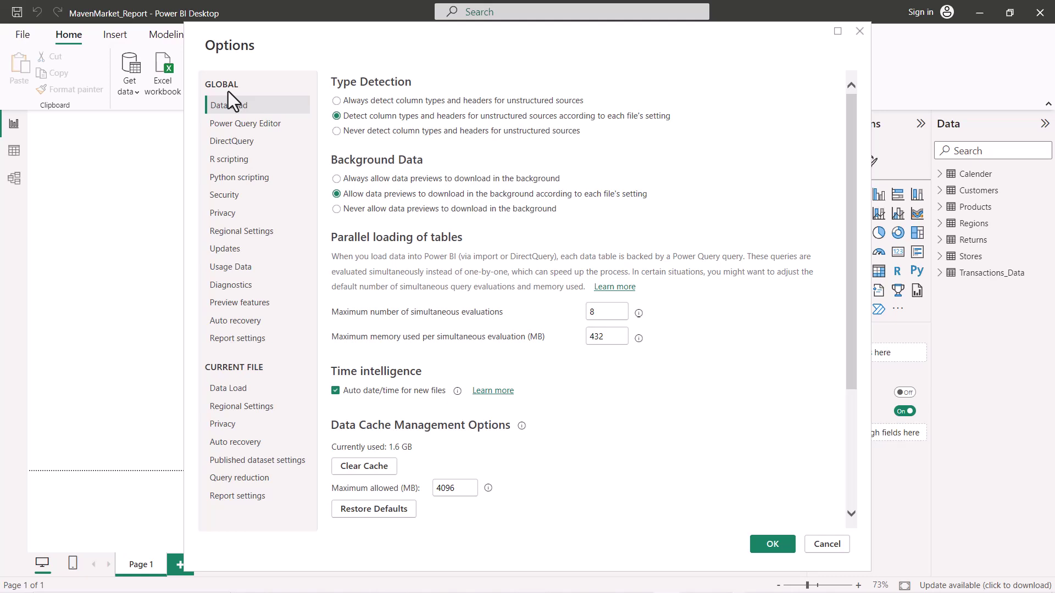
key(Tab)
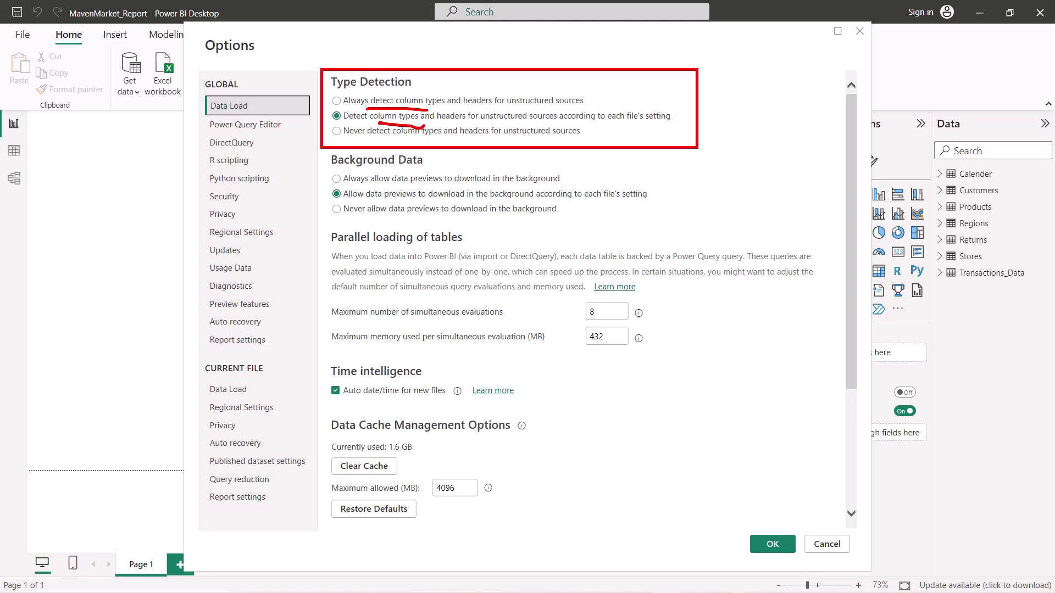
drag(477, 120, 526, 121)
drag(357, 140, 433, 142)
drag(511, 140, 551, 139)
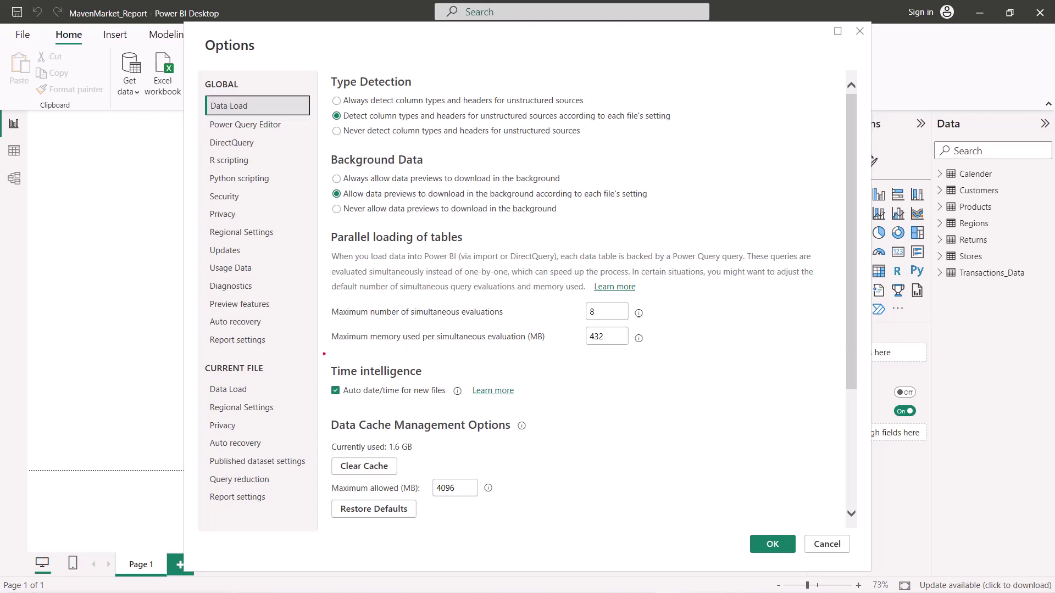
Review the Time intelligence and Data Cache Management options, then close Options without changes.
mouse_move(325, 354)
mouse_down()
mouse_move(465, 403)
mouse_move(522, 405)
mouse_up()
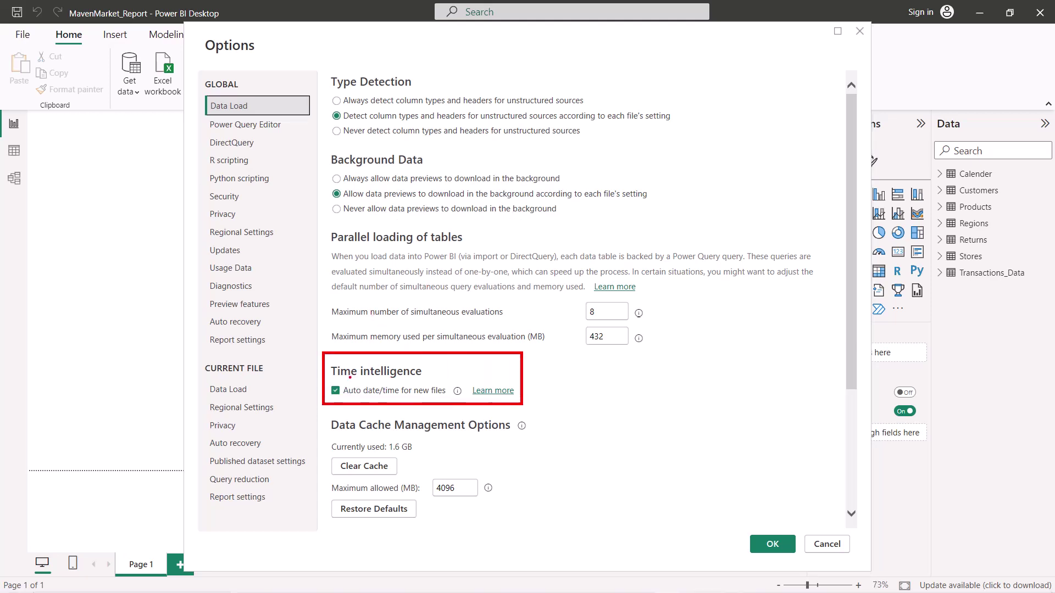
drag(351, 396, 418, 395)
key(Escape)
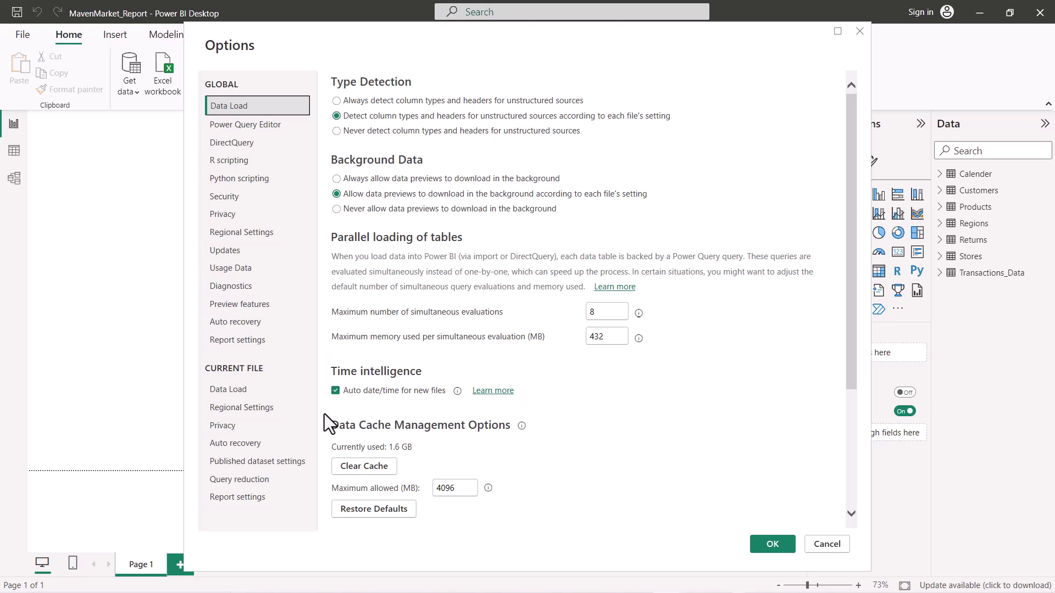
mouse_move(323, 409)
mouse_down()
mouse_move(364, 448)
mouse_move(501, 519)
mouse_move(542, 527)
mouse_up()
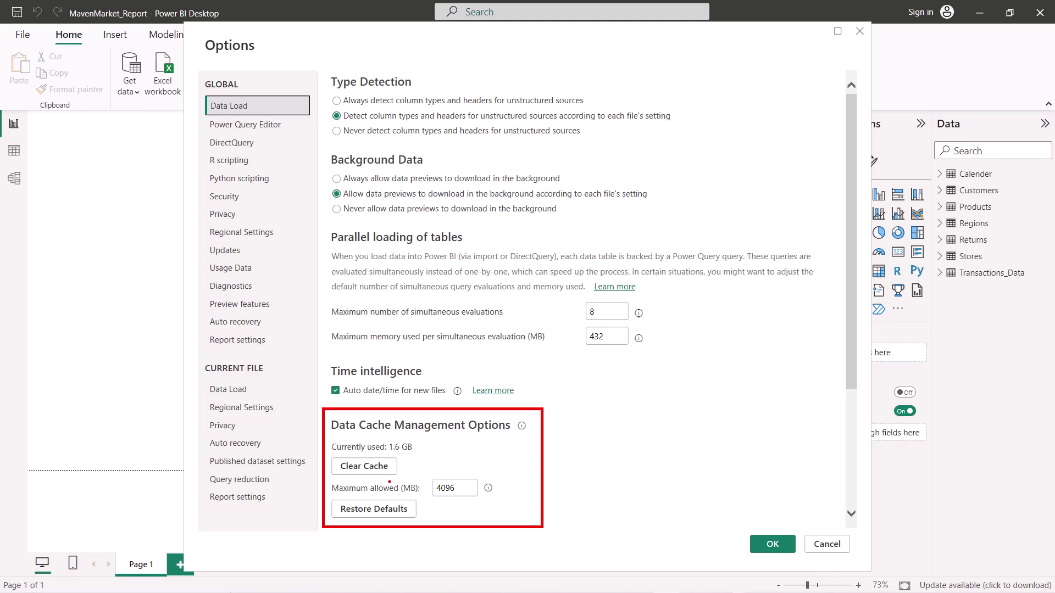
key(Escape)
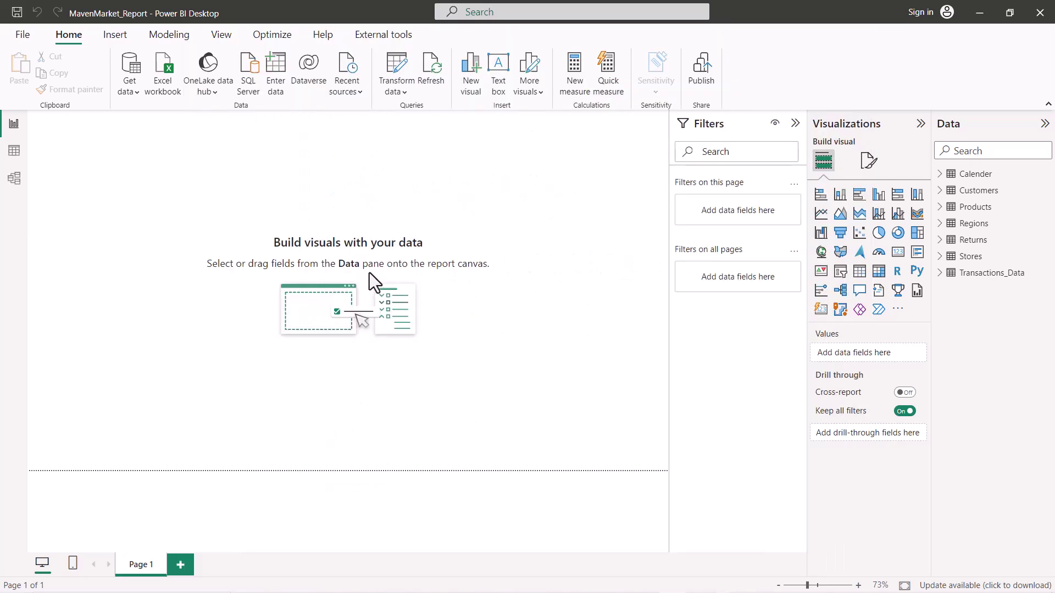
Reopen Power Query Editor and uncheck Include in report refresh for the Customers query.
click(396, 73)
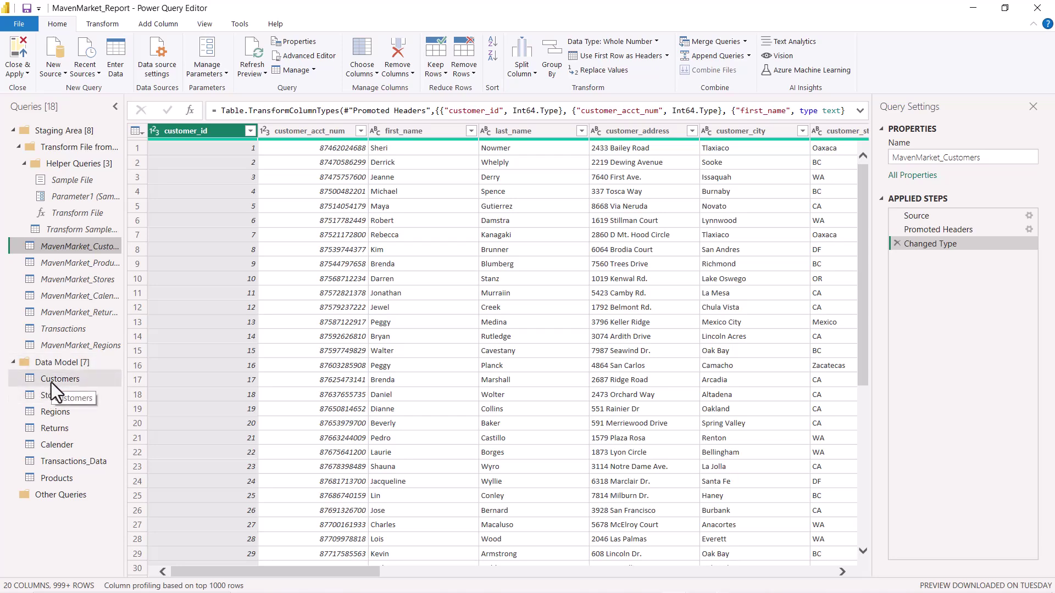
right_click(70, 246)
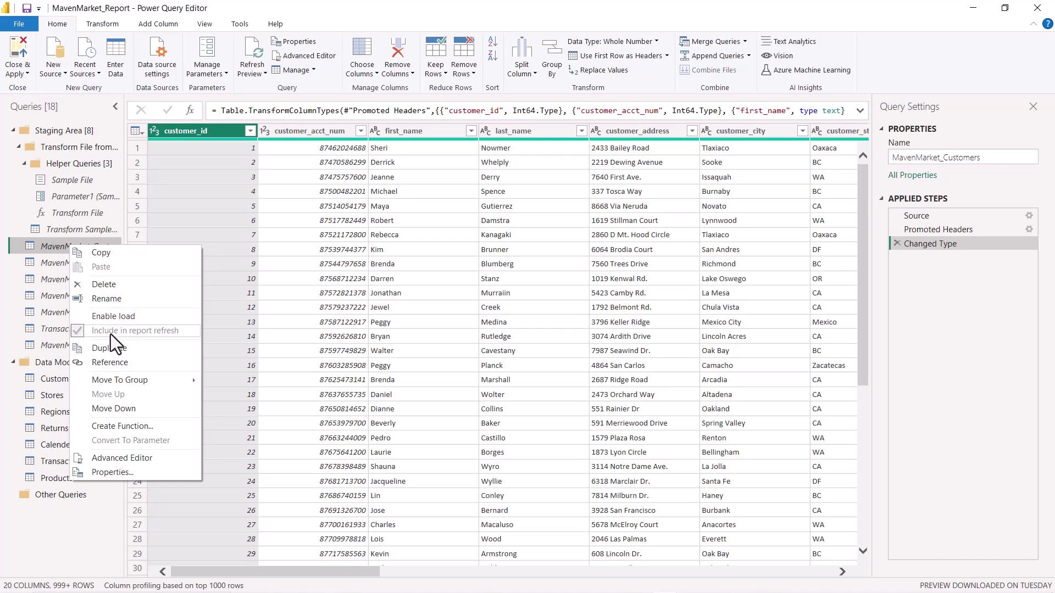
key(Escape)
click(65, 380)
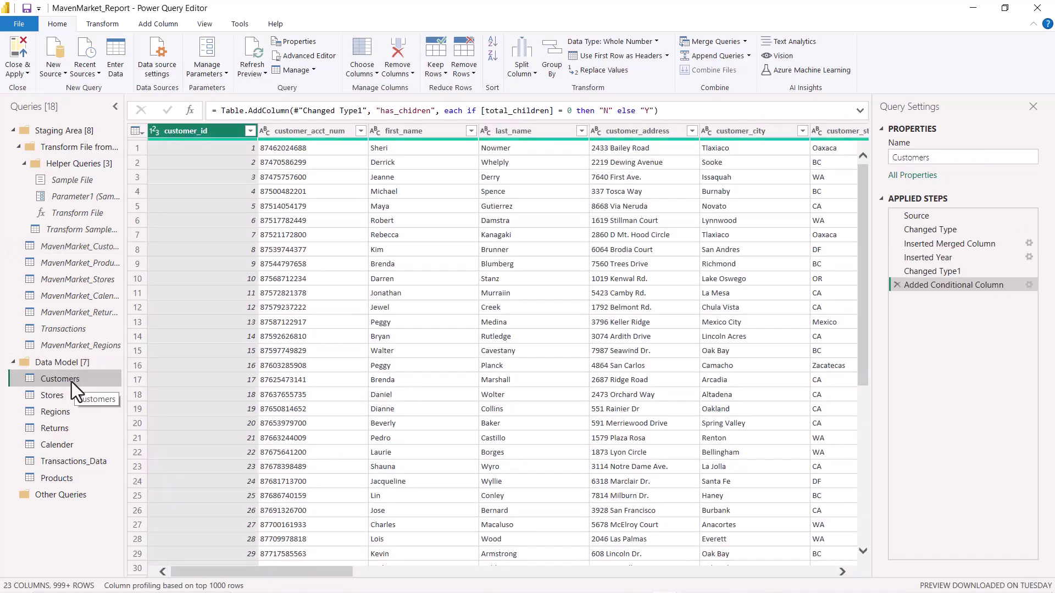
right_click(71, 381)
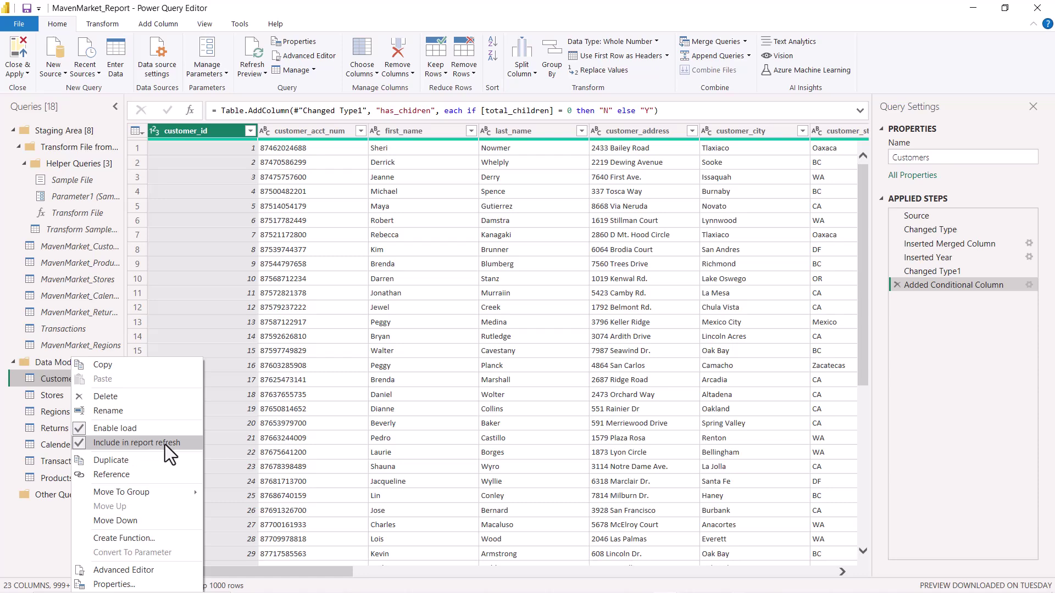
click(81, 444)
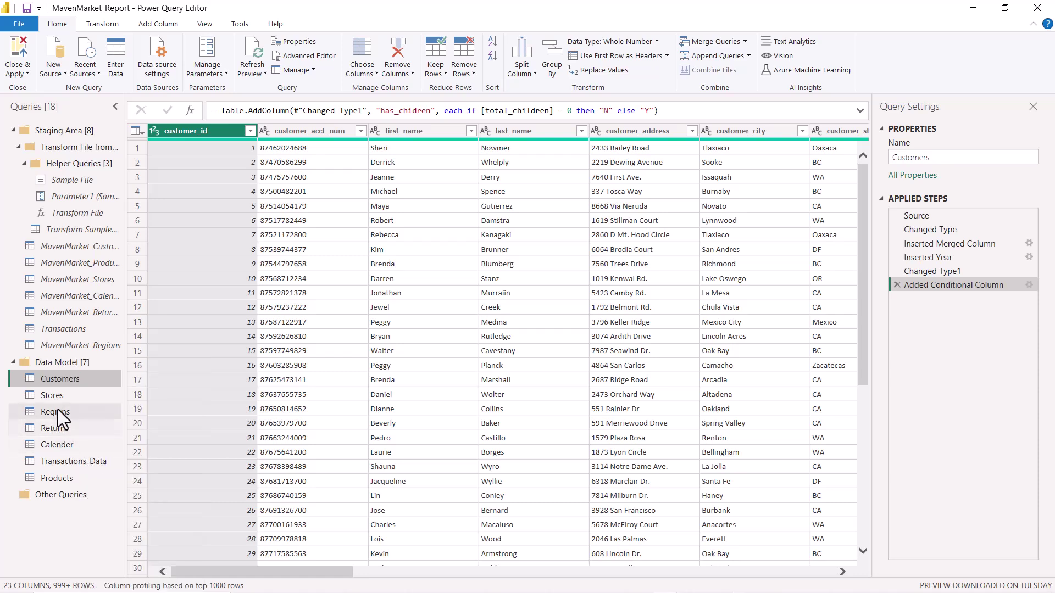
Re-enable Include in report refresh for Customers and verify load and refresh are both checked.
right_click(62, 382)
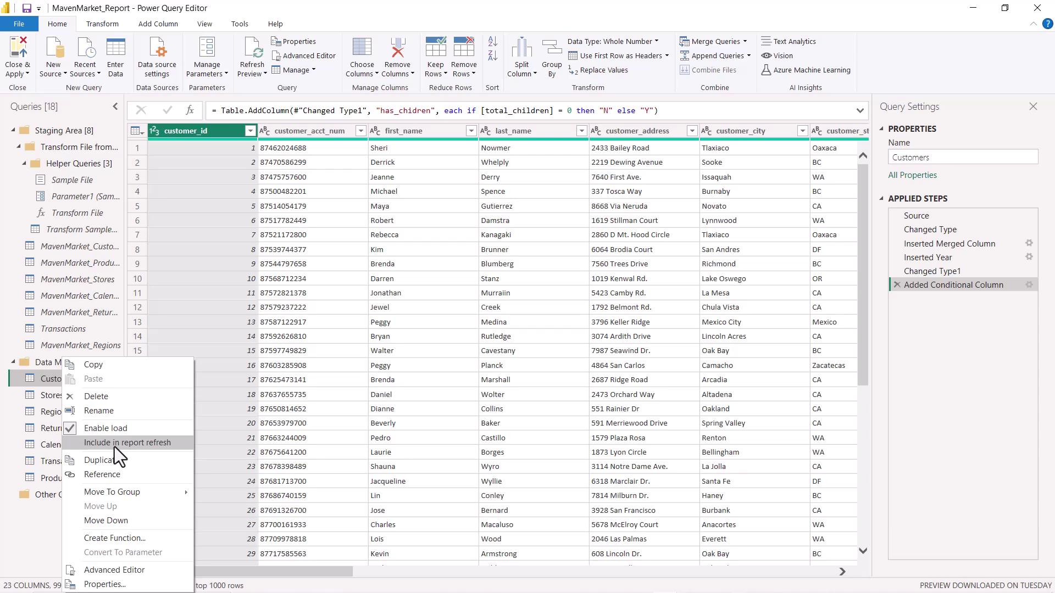
click(72, 443)
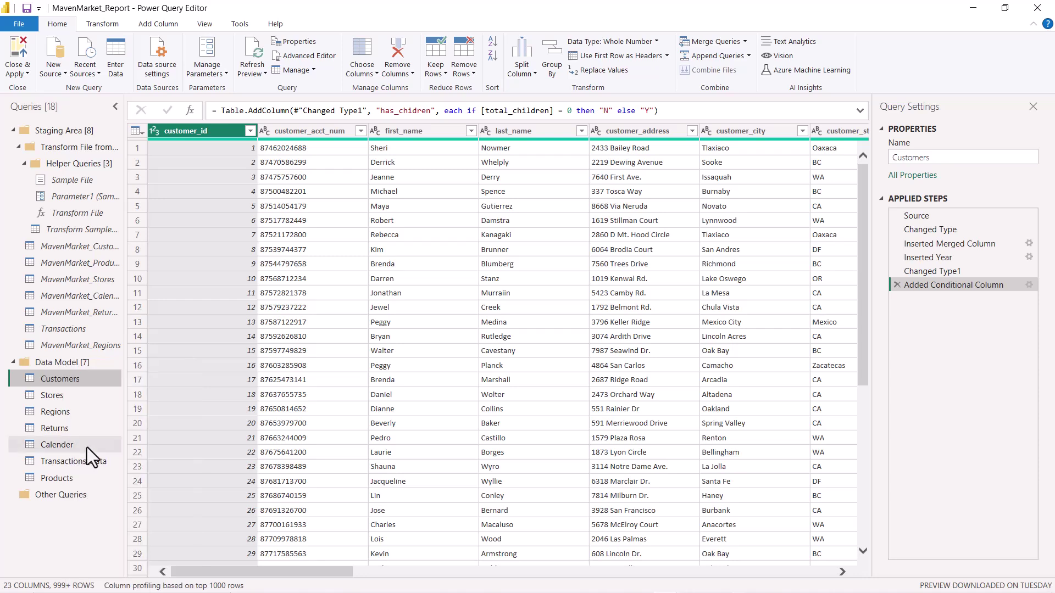
right_click(65, 378)
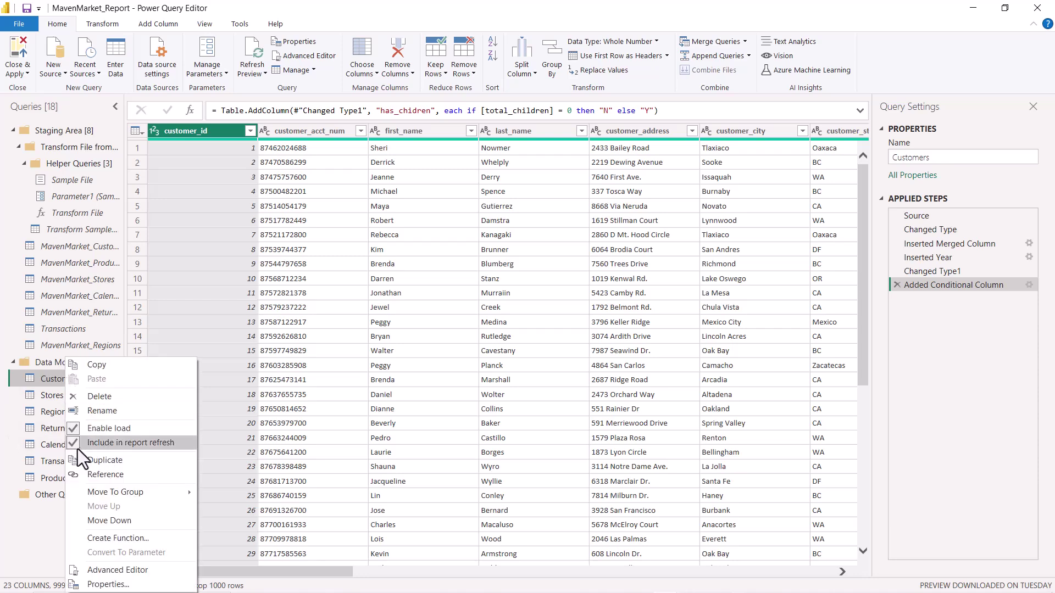
key(Escape)
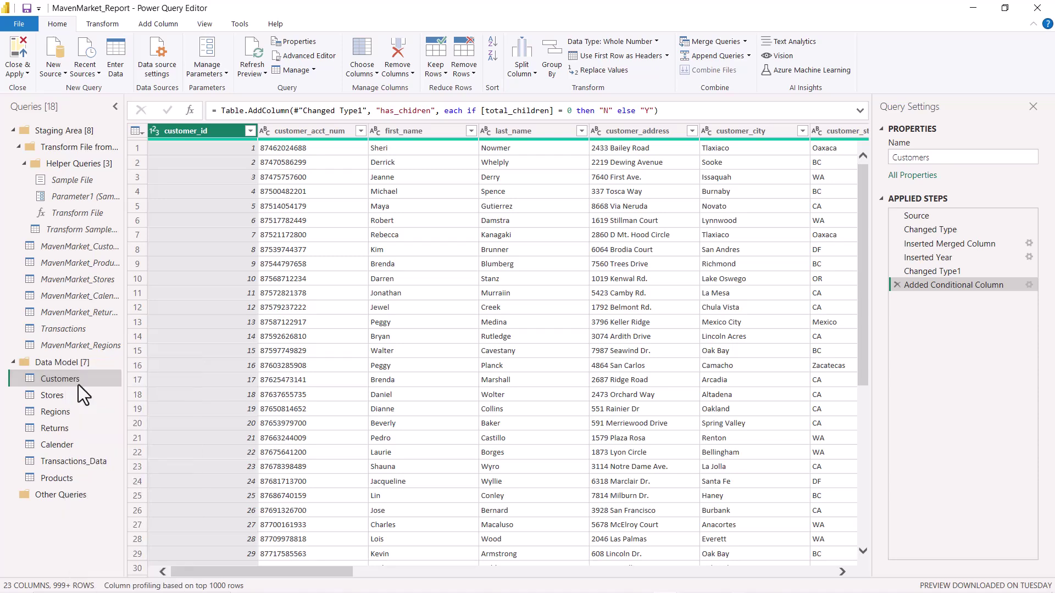